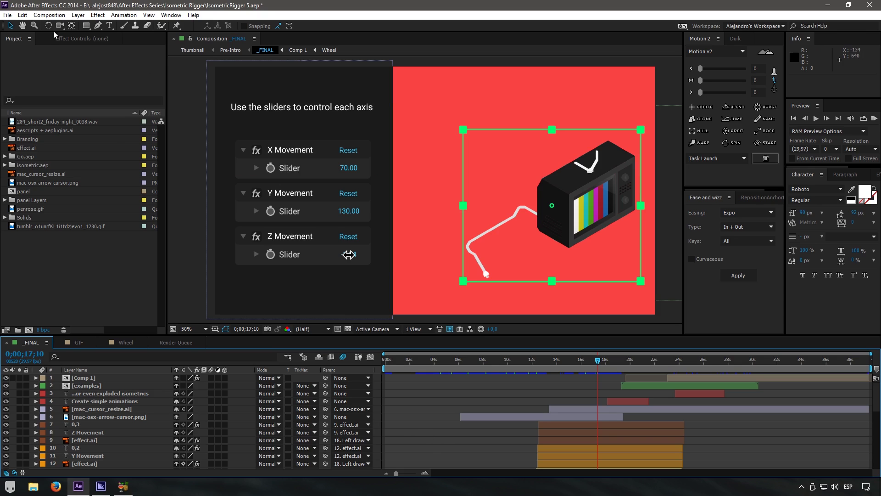
Add a third _FINAL item to the Render Queue with Best Settings and the Usual output to _FINAL.mov
click(49, 16)
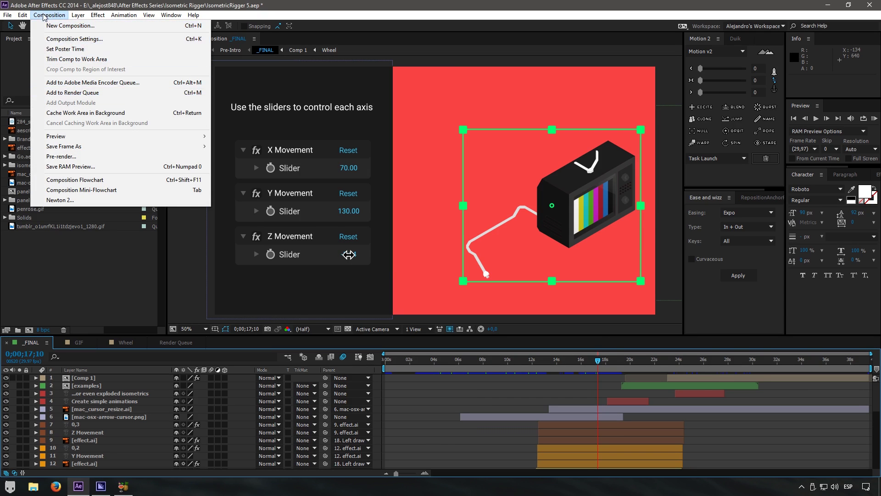
click(60, 92)
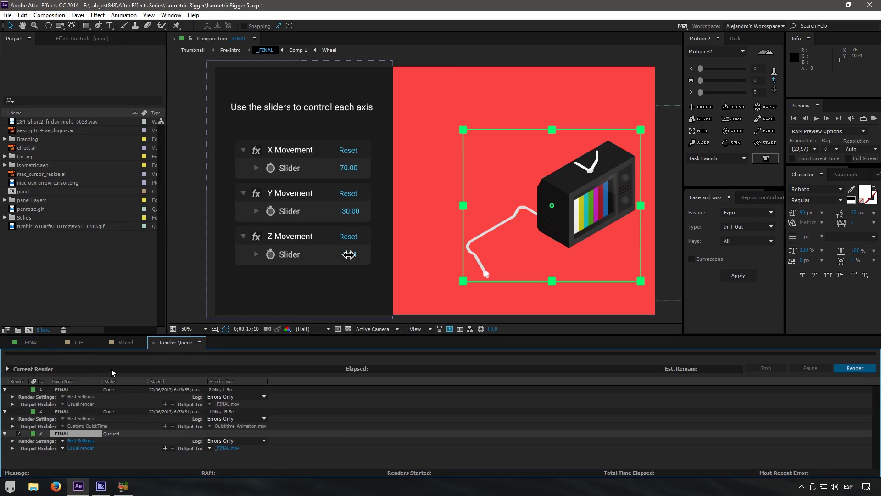
click(64, 449)
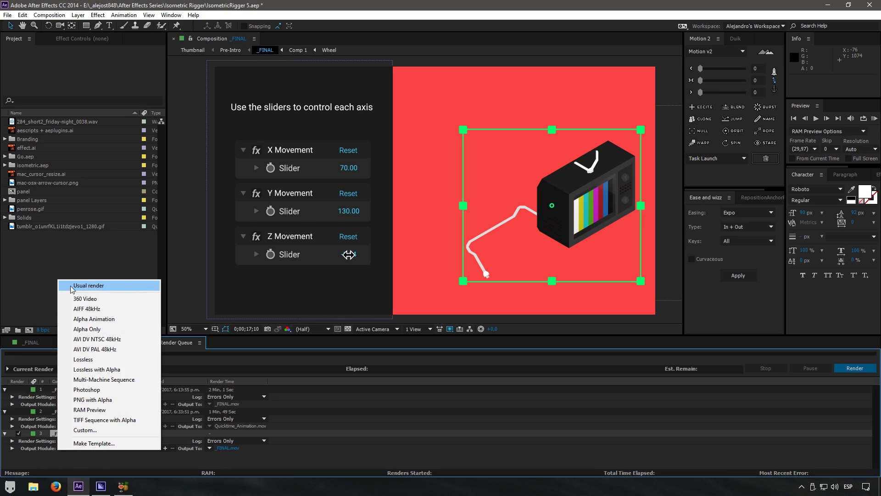
click(120, 461)
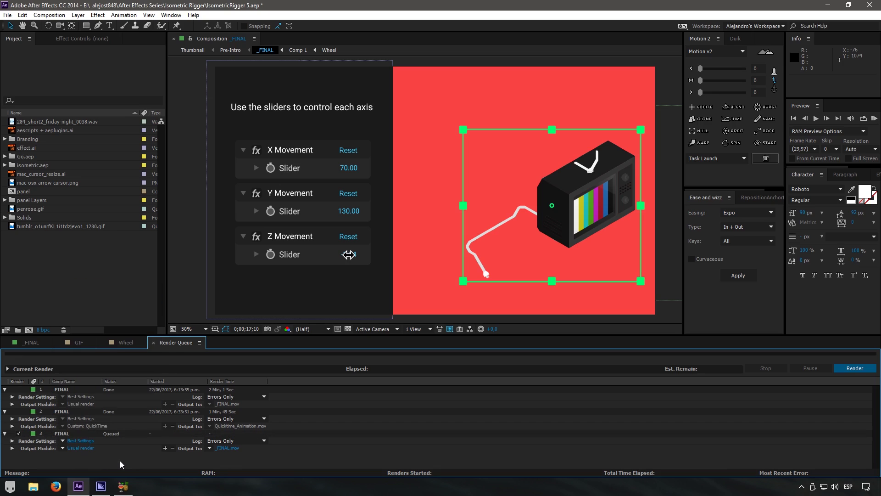
Set the queued _FINAL output module to QuickTime with the H.264 codec at quality 100
click(83, 453)
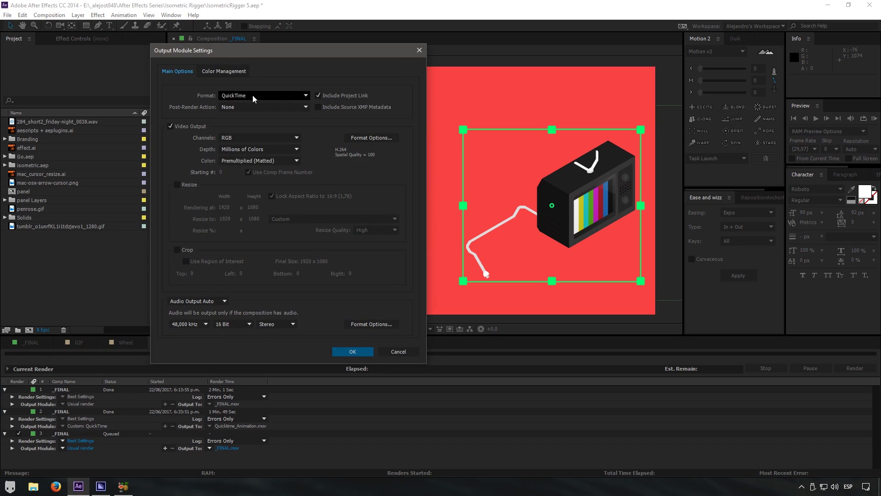
click(284, 95)
click(251, 212)
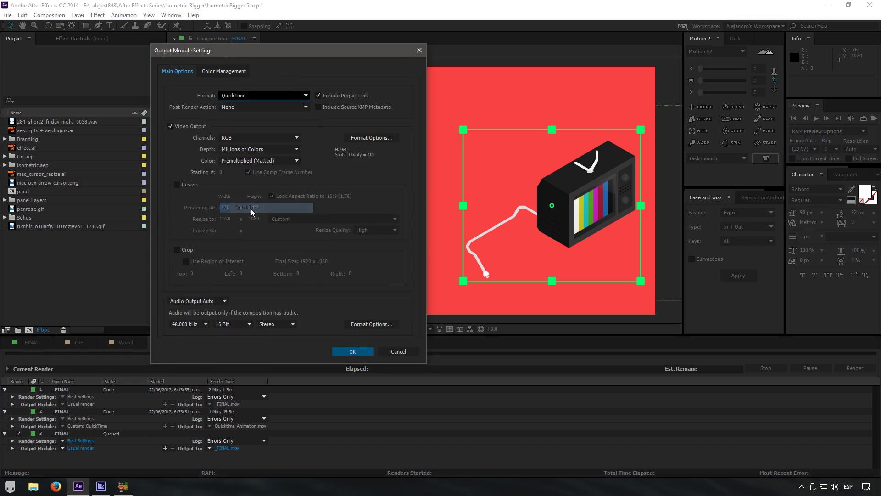
click(368, 137)
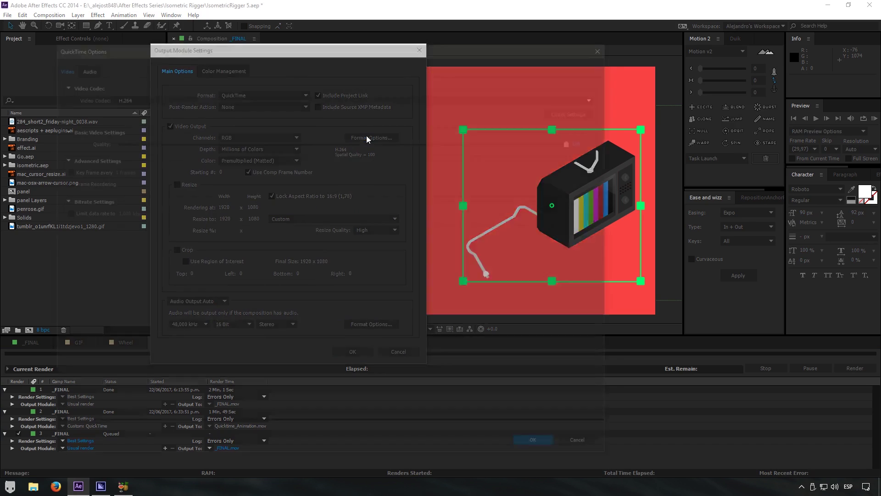
click(202, 96)
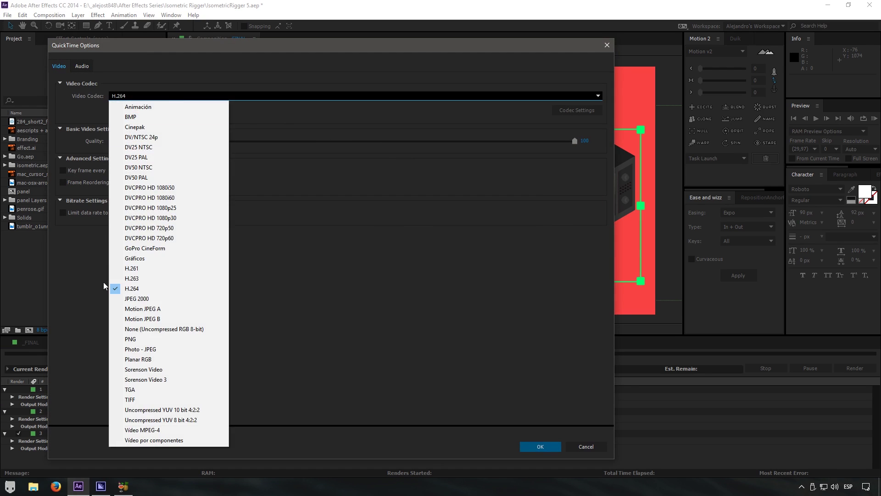
click(285, 264)
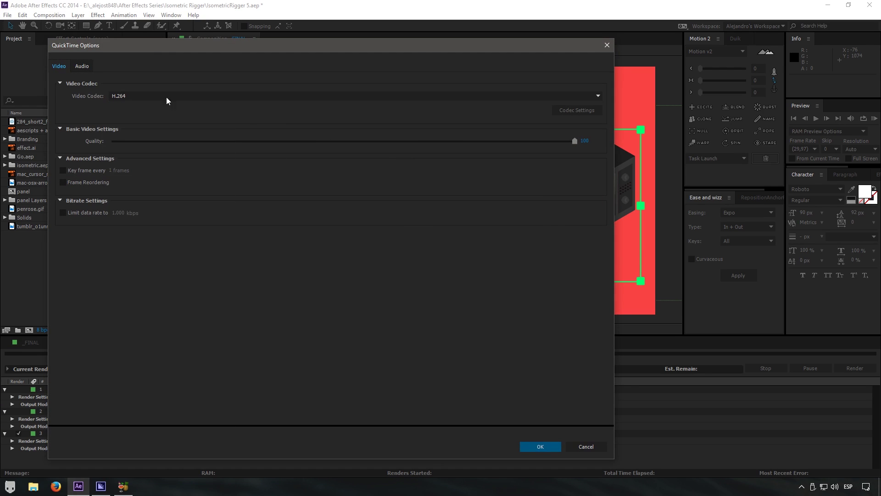
click(541, 447)
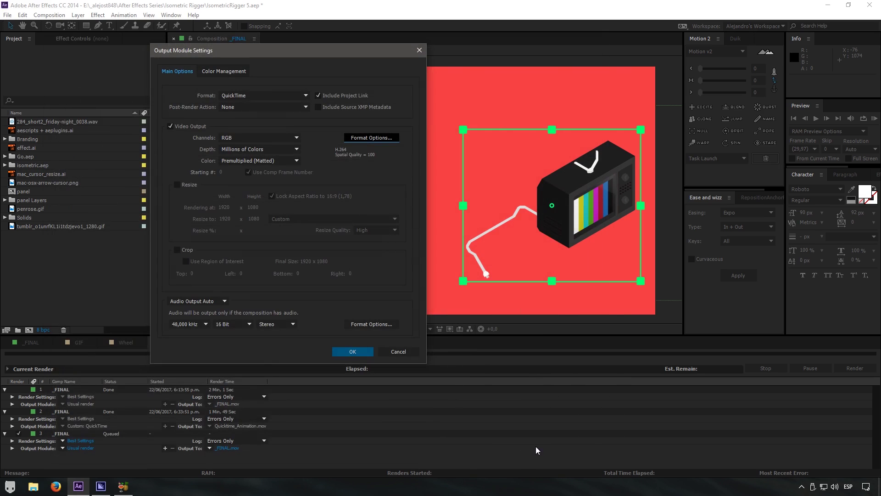
click(359, 352)
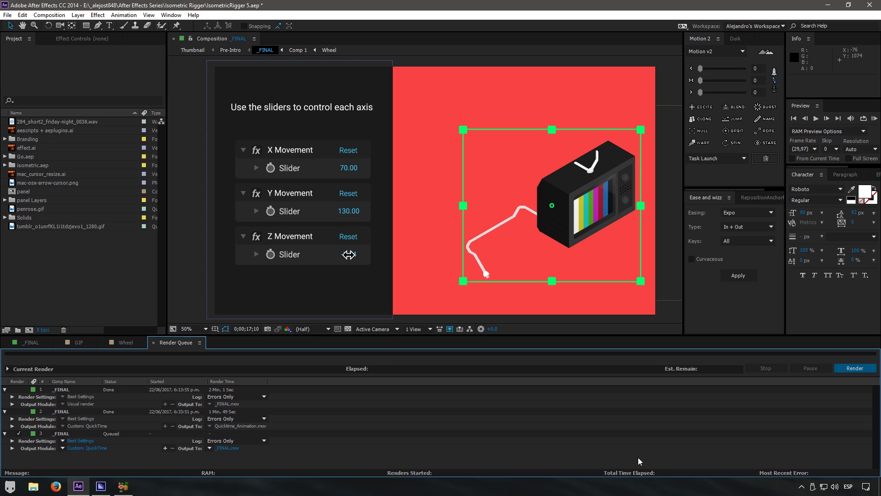
Send _FINAL to Media Encoder from the Composition menu, queued as H.264 YouTube 1080p HD
click(50, 15)
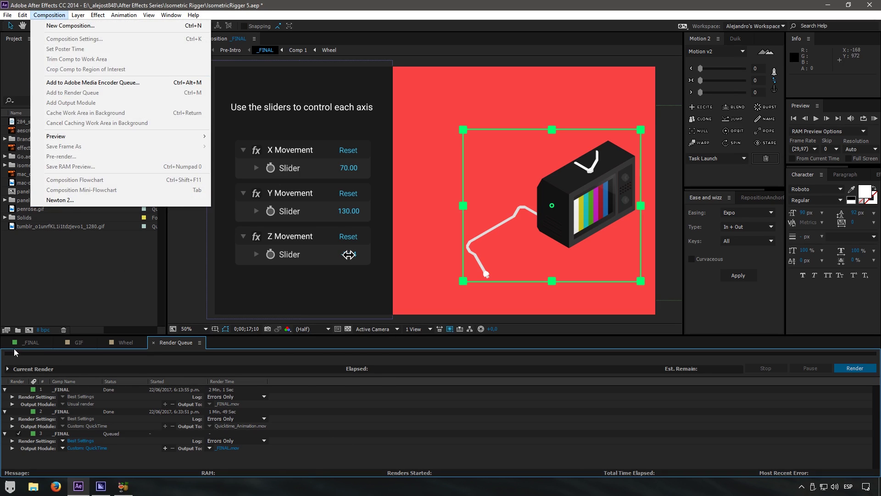
click(29, 343)
click(49, 16)
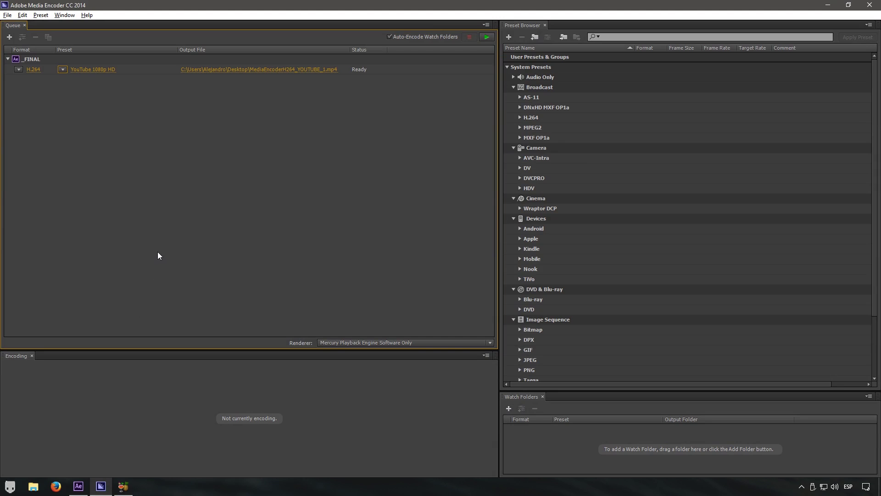
Keep H.264 format, switch the _FINAL job to Match Source - High bitrate, then show the desktop
click(44, 58)
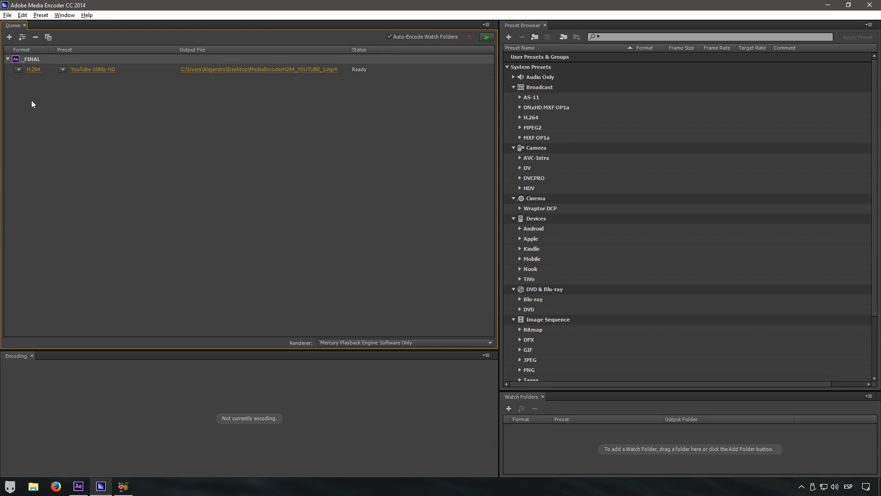
click(19, 69)
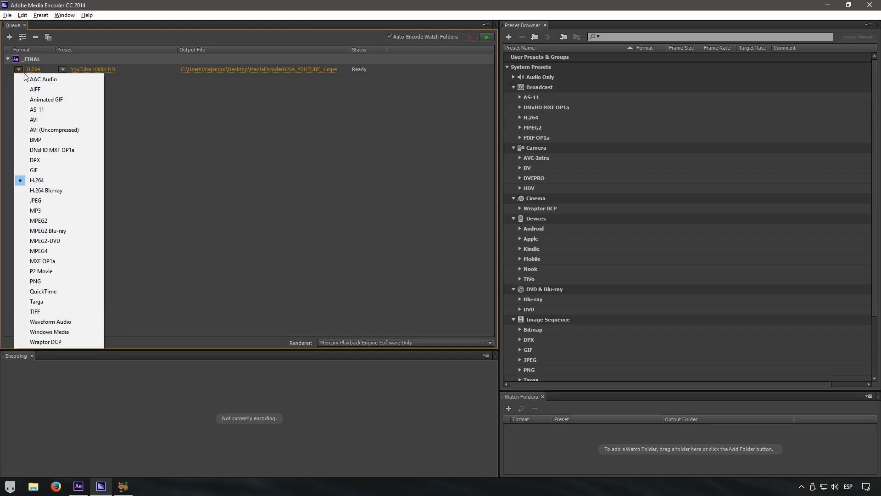
click(46, 180)
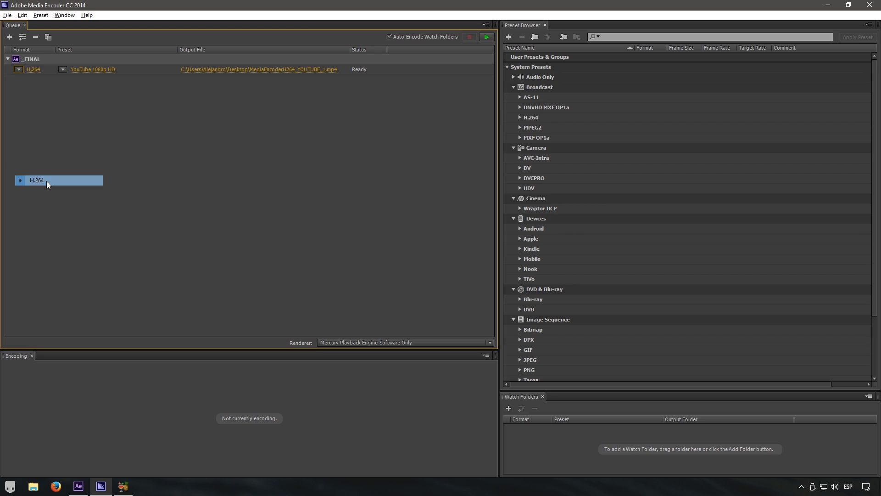
click(62, 70)
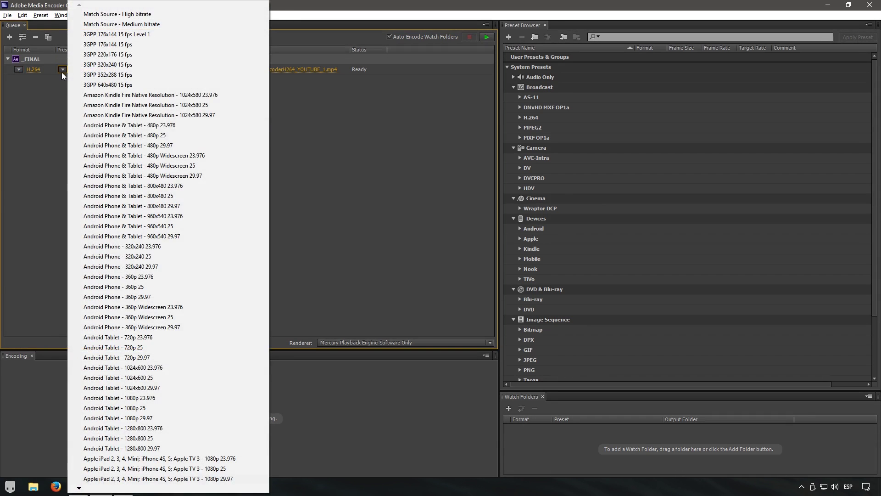
click(99, 14)
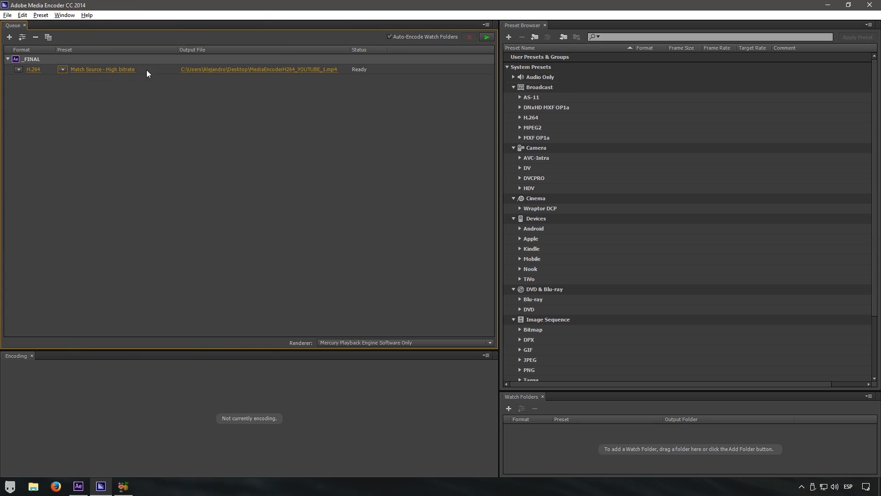
mouse_move(121, 74)
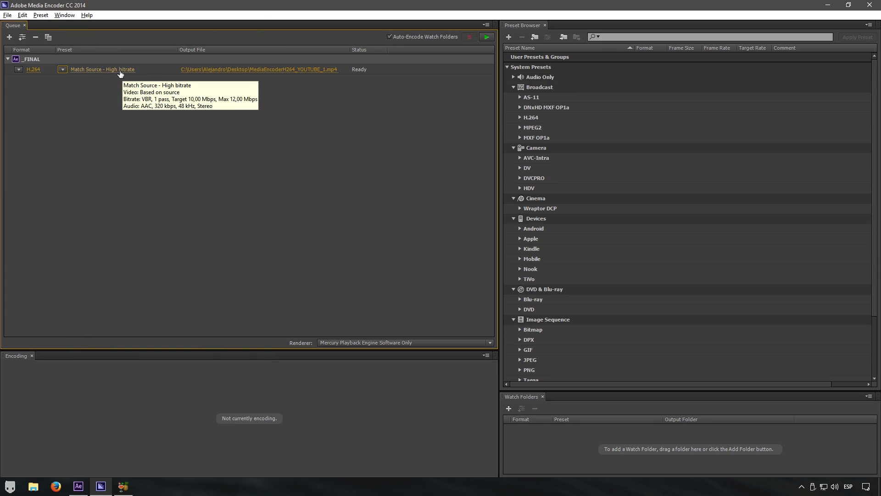
key(super+d)
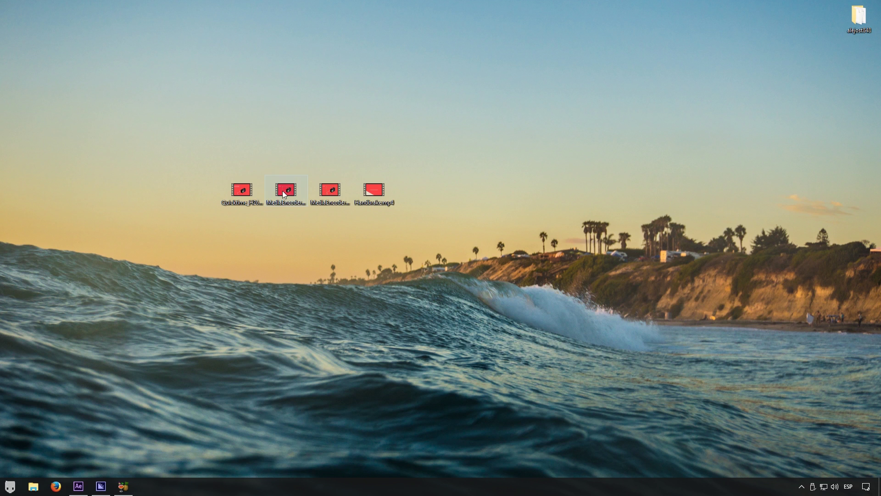
Preview the MediaEncoderH264 export, close it, then play the QuickTime H.264 .mov render
double_click(285, 196)
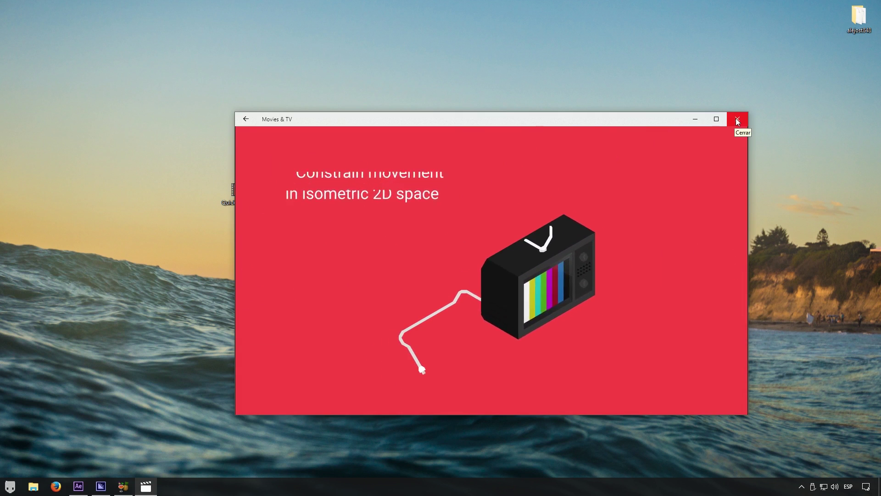
click(737, 120)
double_click(229, 193)
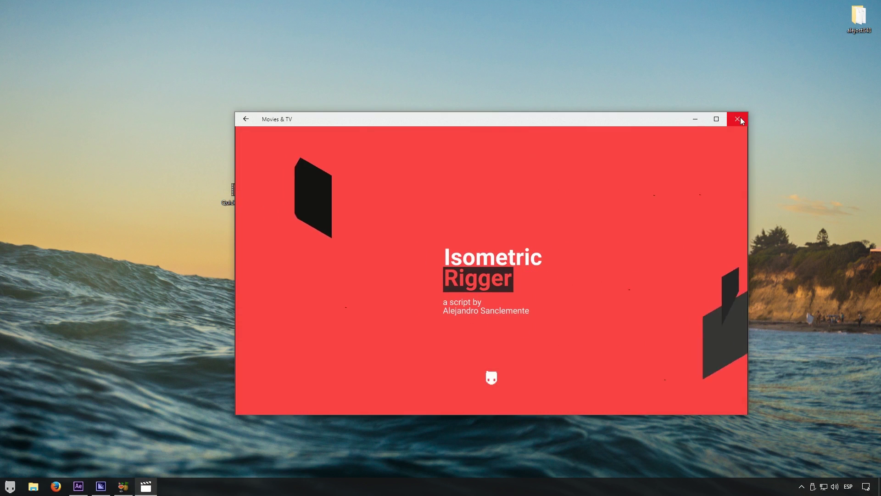
Close the player and return the _FINAL job's preset to YouTube 1080p HD in Media Encoder
click(737, 119)
click(100, 486)
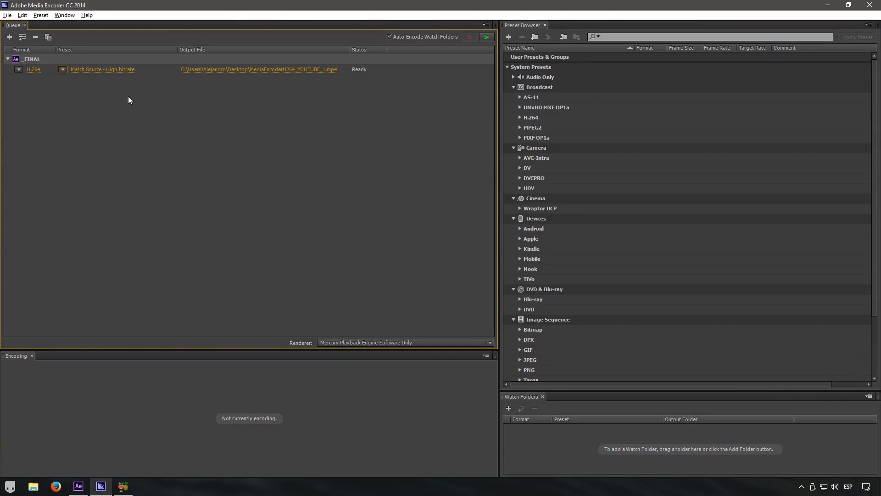
click(62, 69)
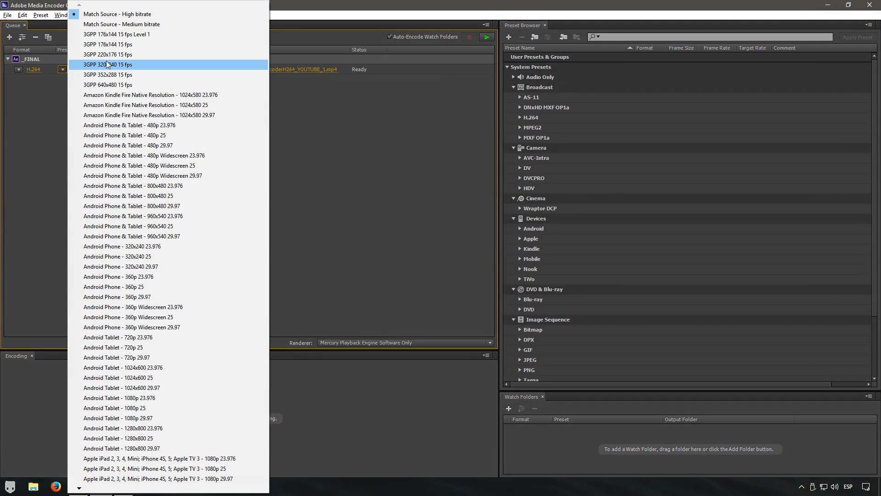
key(Up)
key(Up)
key(Up)
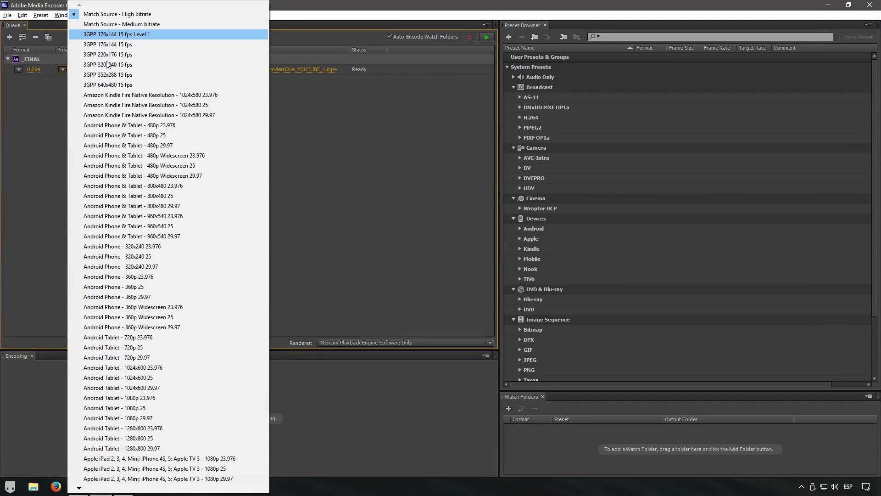
key(Up)
key(Down)
key(Down)
key(Up)
key(Up)
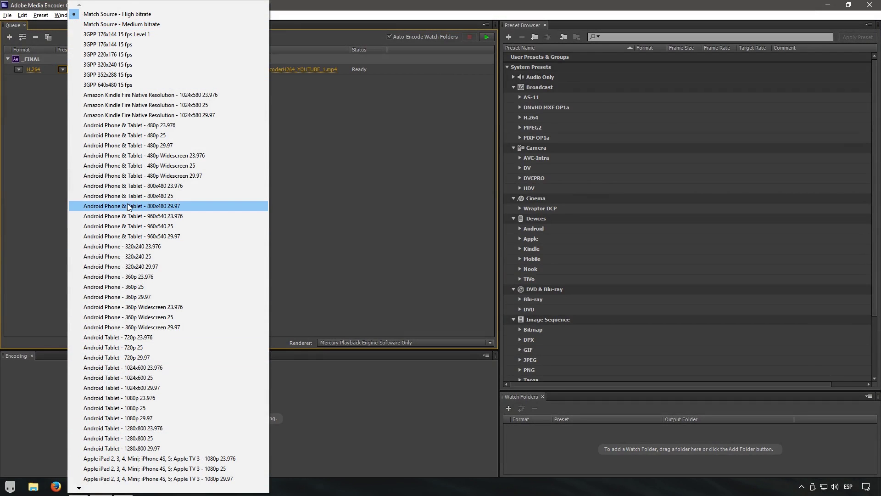
key(Up)
key(Up)
key(Up)
key(Up)
key(Up)
key(Up)
key(Up)
key(Up)
key(Up)
key(Up)
key(Up)
key(Up)
key(Up)
key(Up)
key(Up)
key(Up)
key(Up)
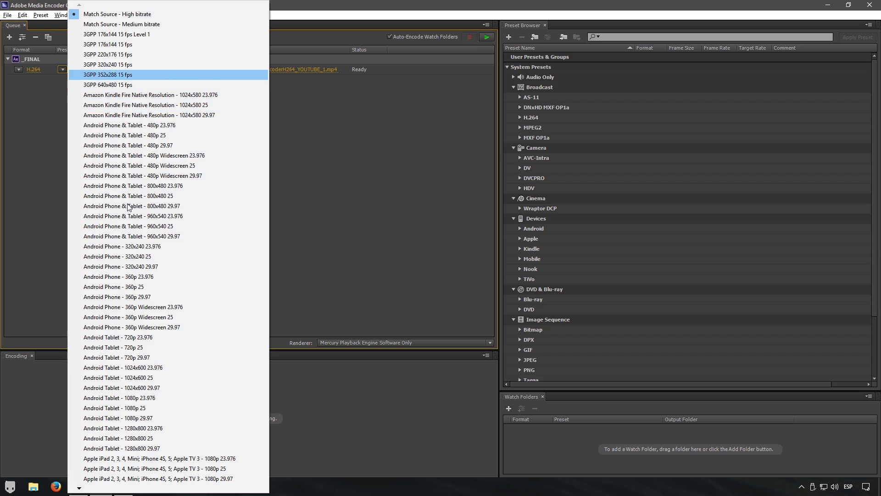
key(Up)
key(End)
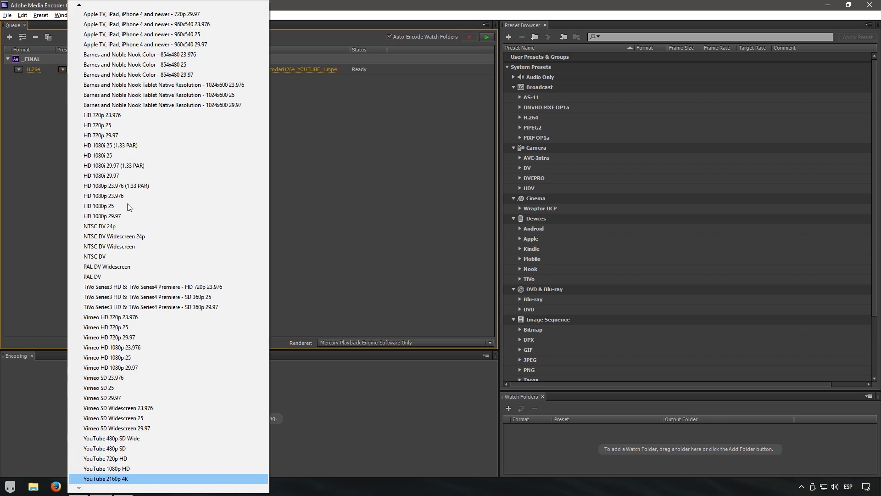
key(Up)
key(Up)
key(Down)
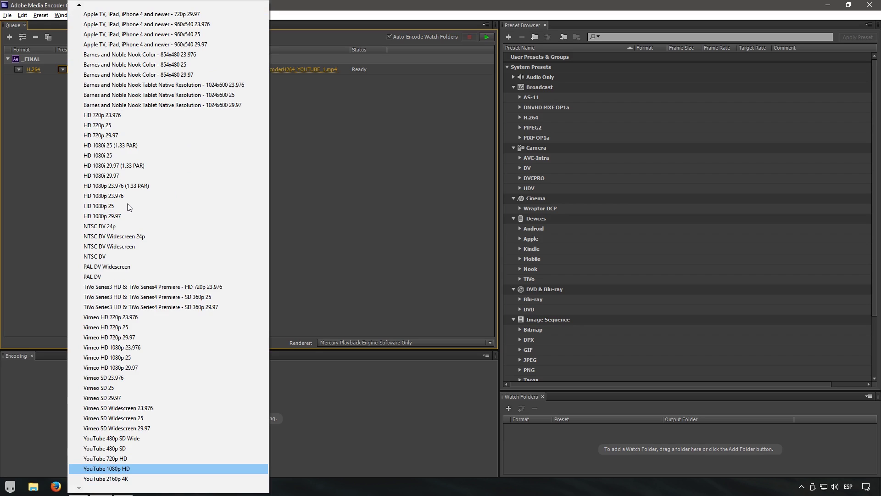
key(Return)
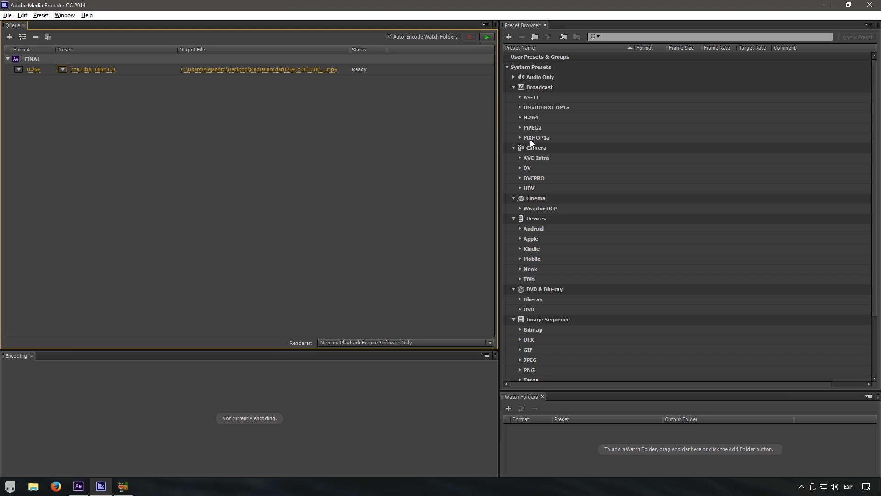
Compare file sizes on the desktop: MediaEncoderH264_YouTube.mp4 21,8 MB versus Quicktime_H264.mov 58,1 MB
click(879, 486)
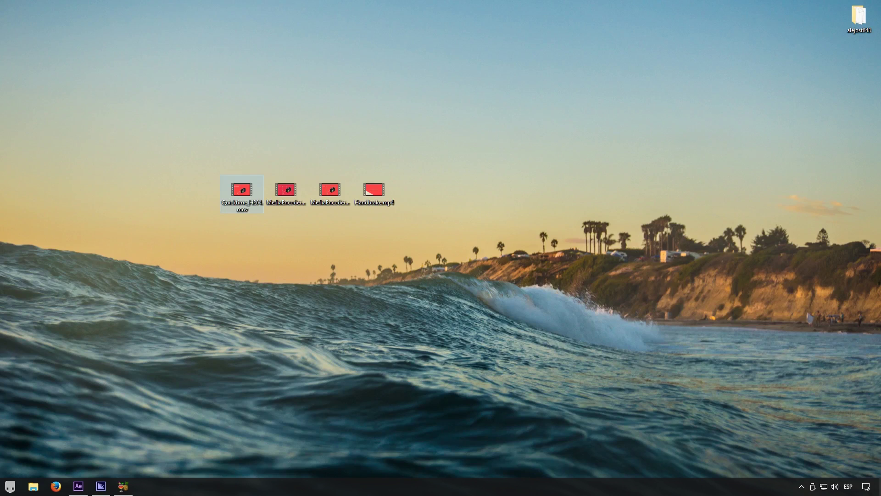
click(331, 190)
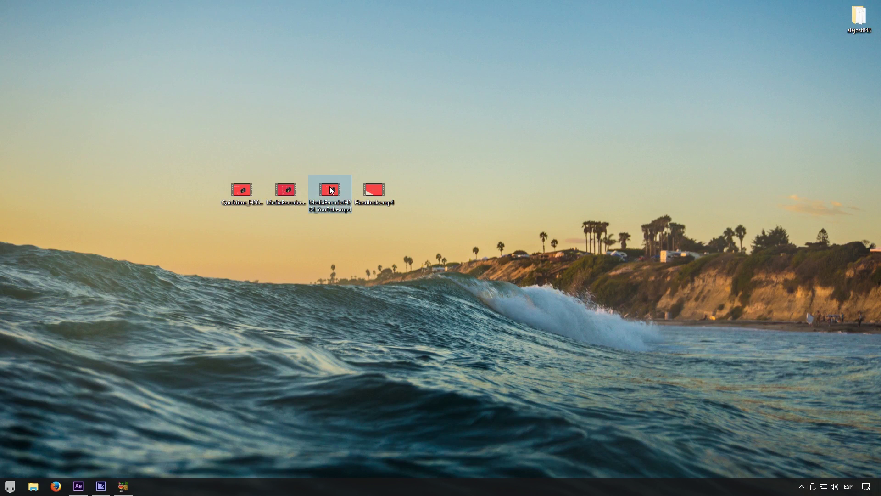
mouse_move(331, 190)
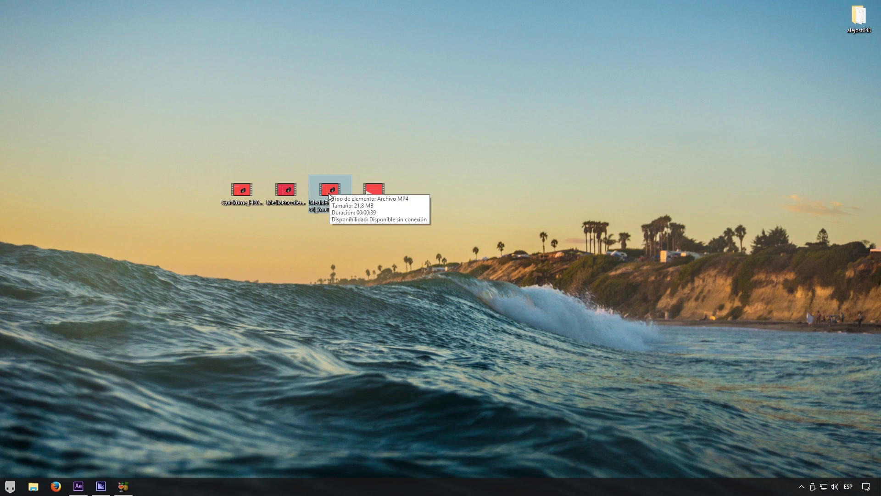
click(246, 187)
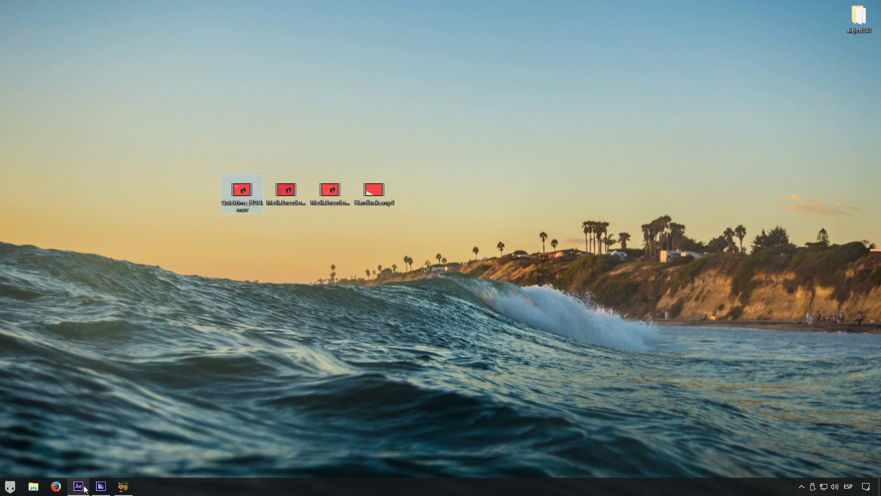
mouse_move(85, 490)
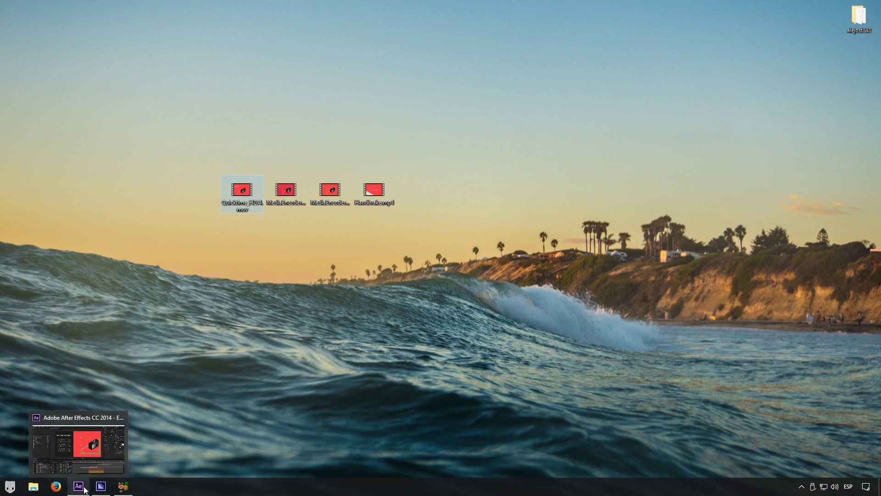
click(330, 195)
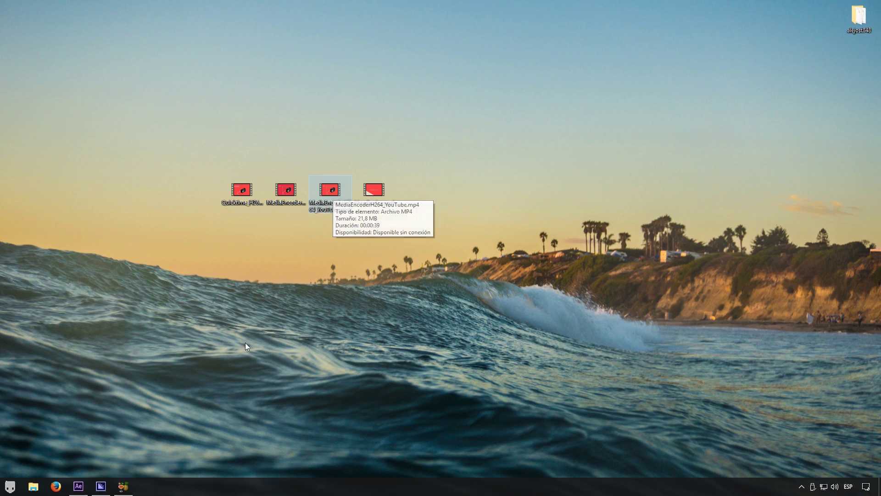
Switch between HandBrake and the Media Encoder queue window from the taskbar
click(123, 486)
click(123, 486)
click(105, 489)
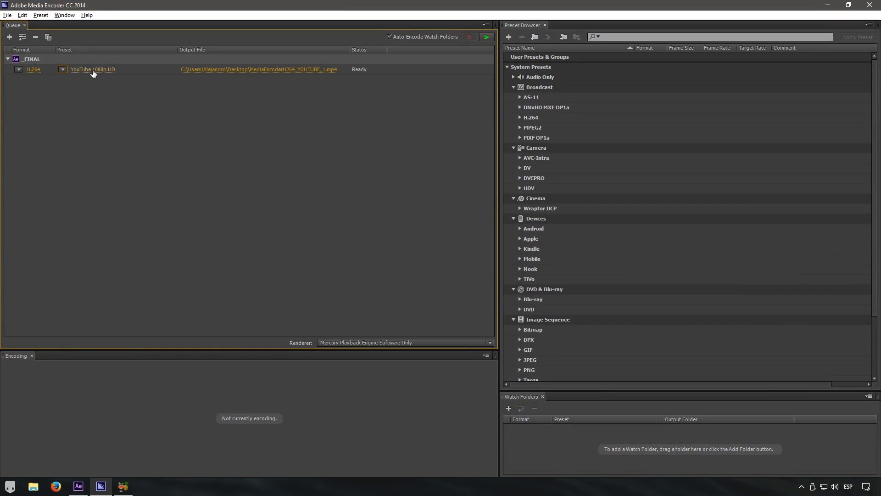
mouse_move(94, 73)
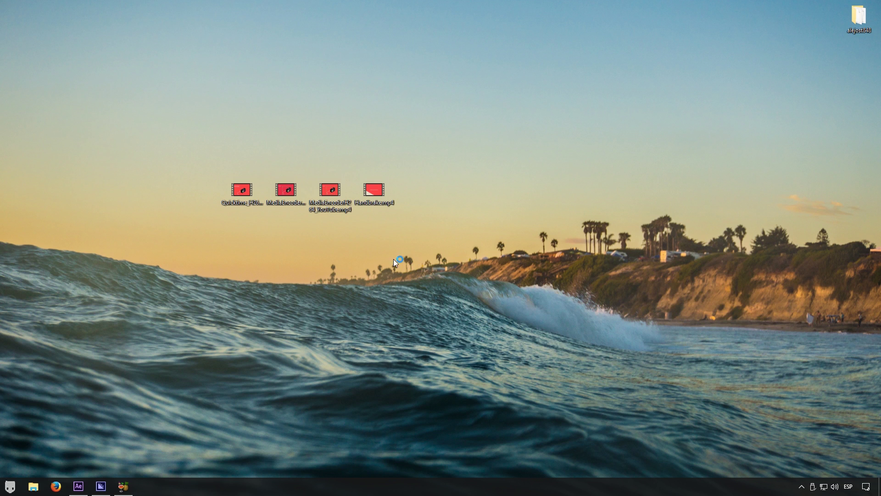
Bring up HandBrake with source MediaEncoderH264YouTube, Fast 1080p30 preset and Handbrake.mp4 destination
click(123, 490)
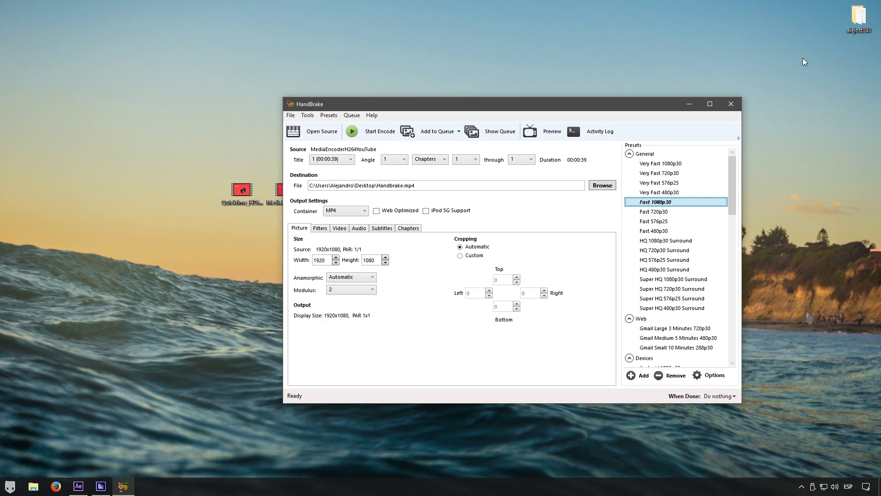
Play the Media Encoder export and Handbrake.mp4 in Movies & TV to compare them
click(688, 105)
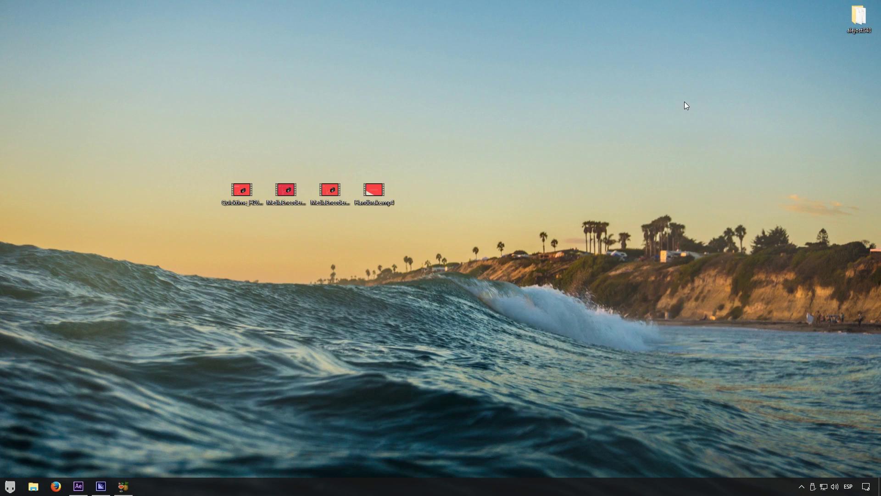
double_click(328, 189)
drag(465, 128, 416, 114)
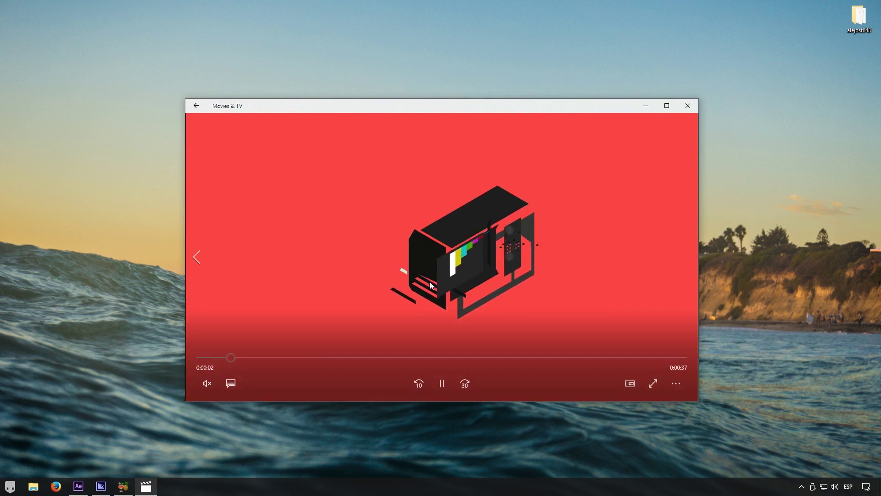
mouse_move(99, 490)
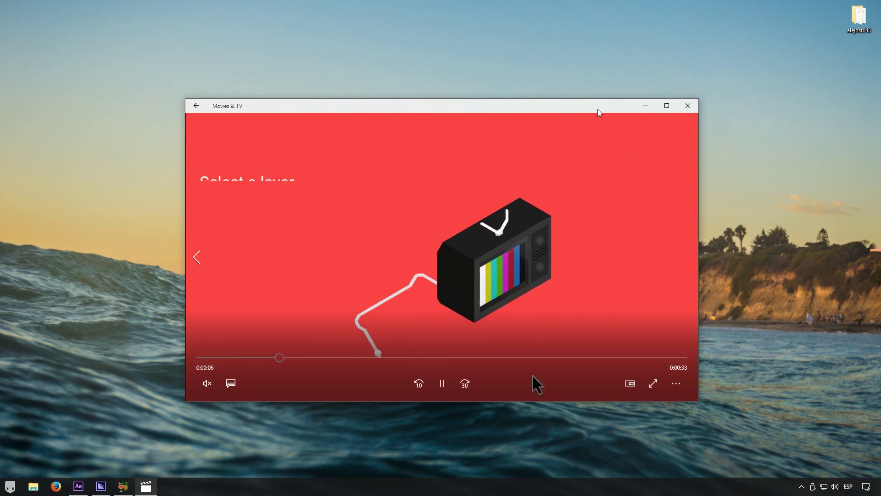
drag(626, 112, 829, 112)
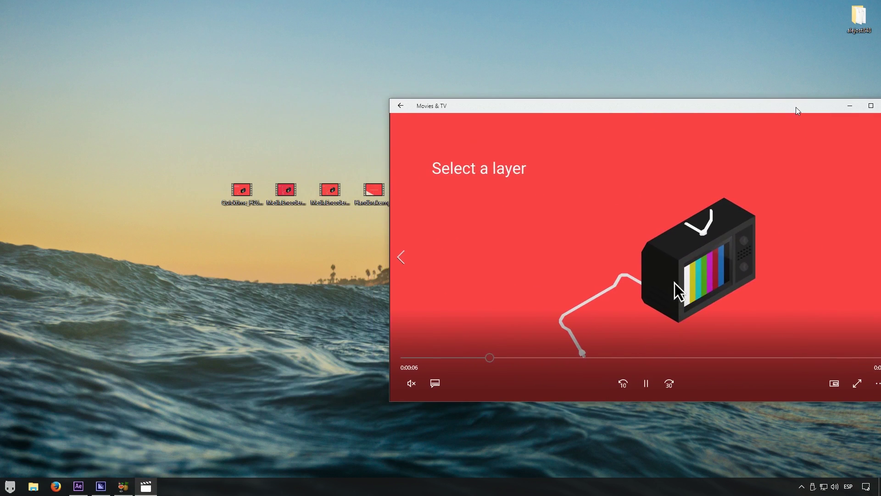
double_click(371, 190)
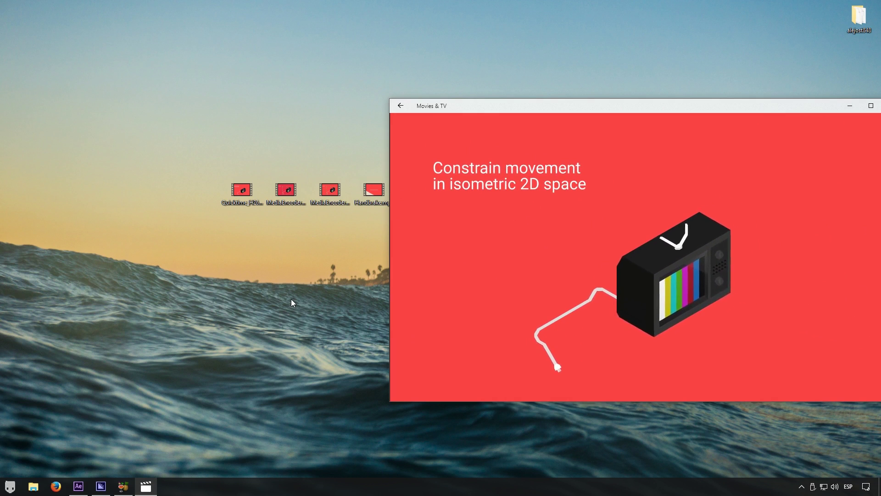
drag(555, 106, 529, 108)
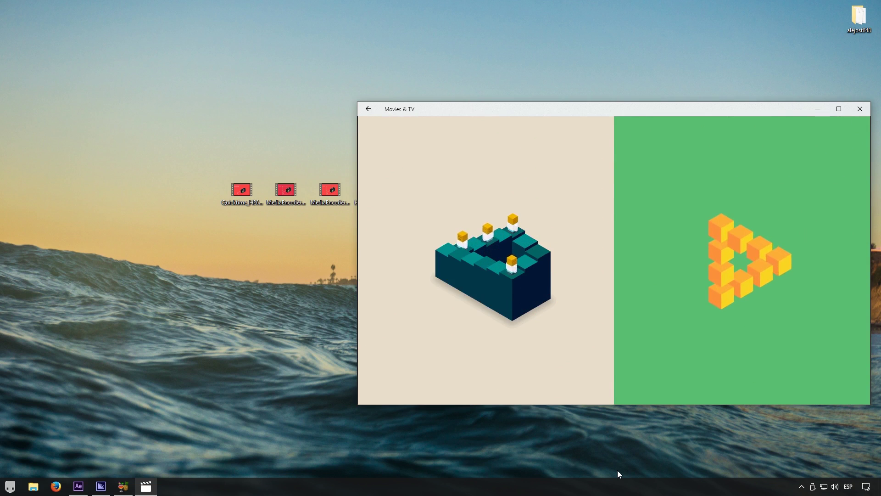
mouse_move(770, 209)
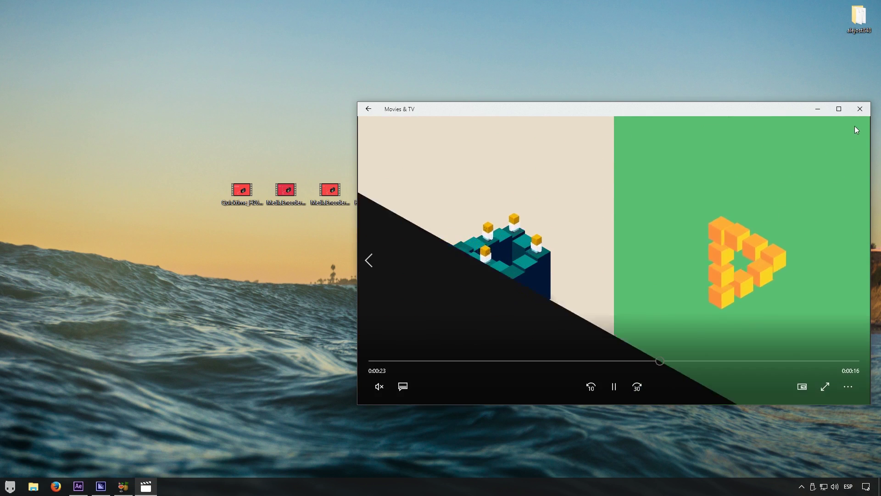
click(860, 109)
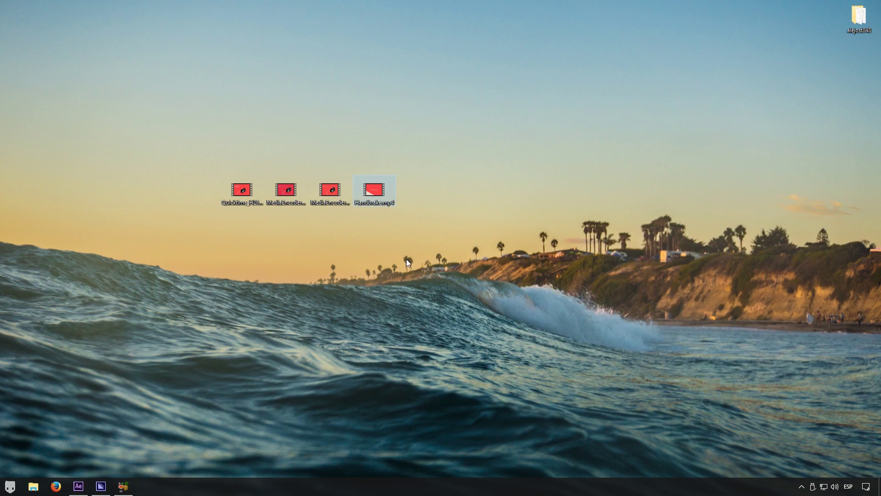
click(324, 191)
mouse_move(324, 191)
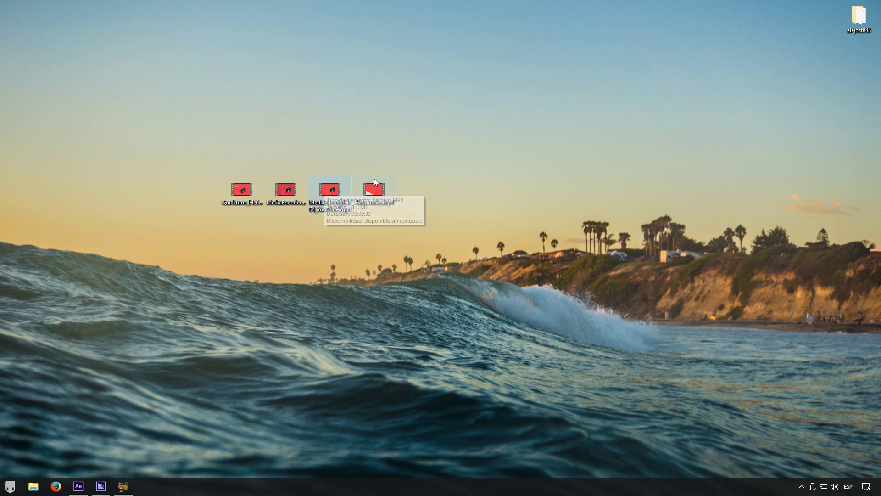
mouse_move(376, 188)
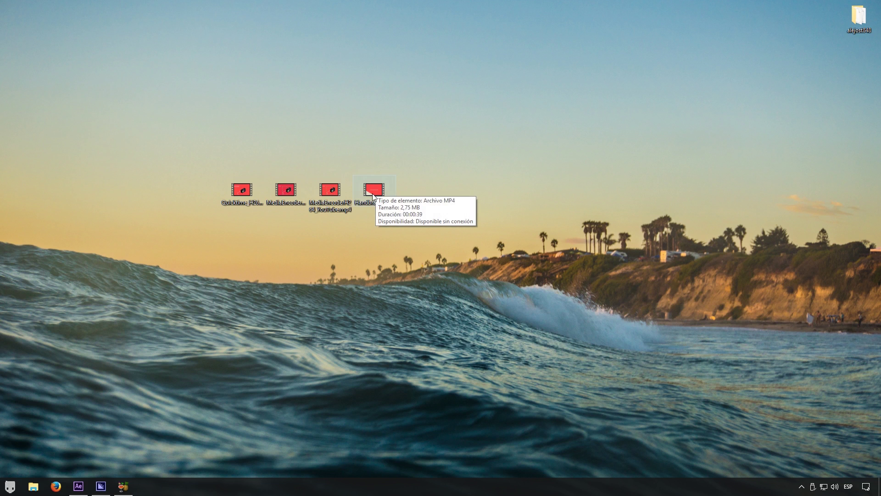
Load the Media Encoder export in HandBrake, choose Super HQ 1080p30 Surround and start encoding
click(122, 486)
drag(410, 106, 520, 119)
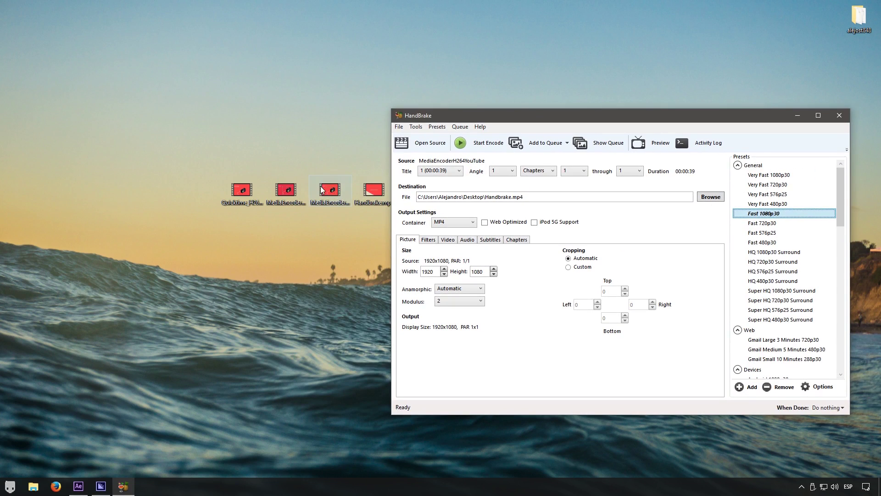
click(435, 146)
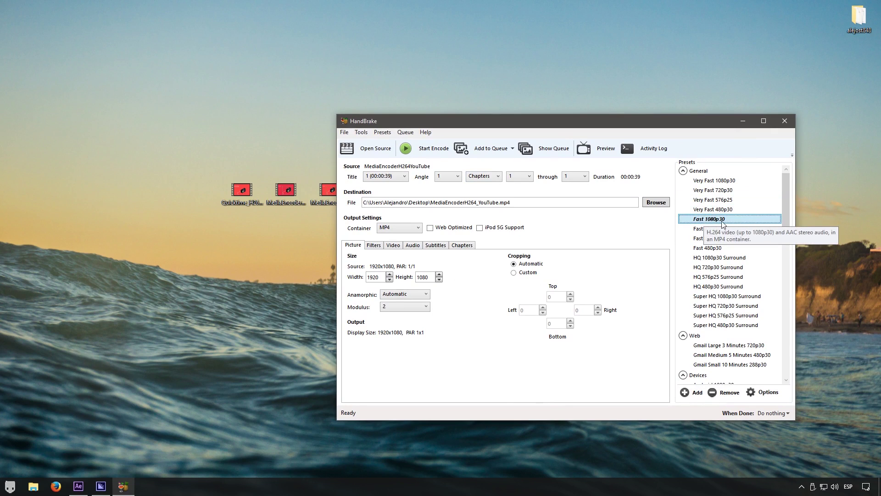
click(711, 261)
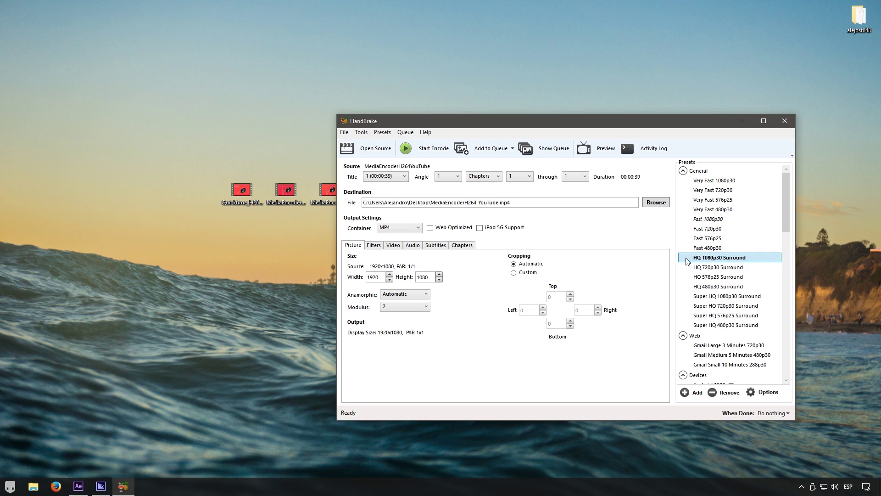
click(706, 297)
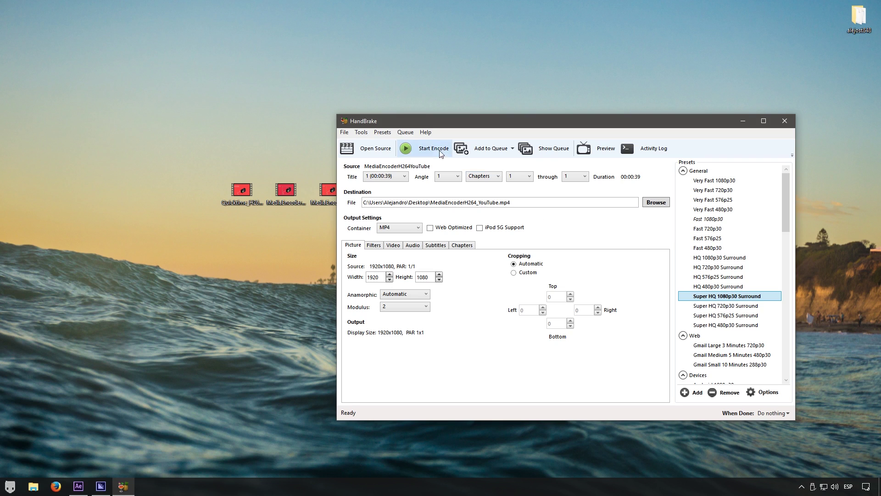
click(404, 150)
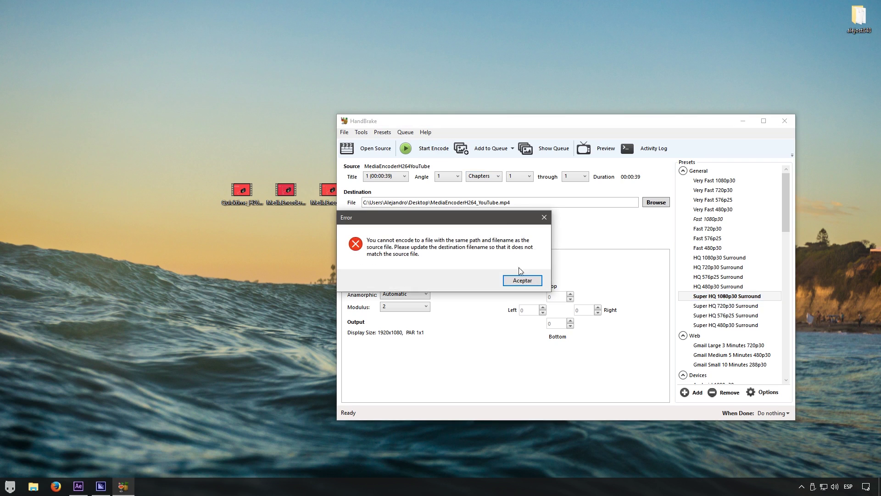
Dismiss the destination-equals-source error, select the destination name field, and minimize HandBrake
click(524, 281)
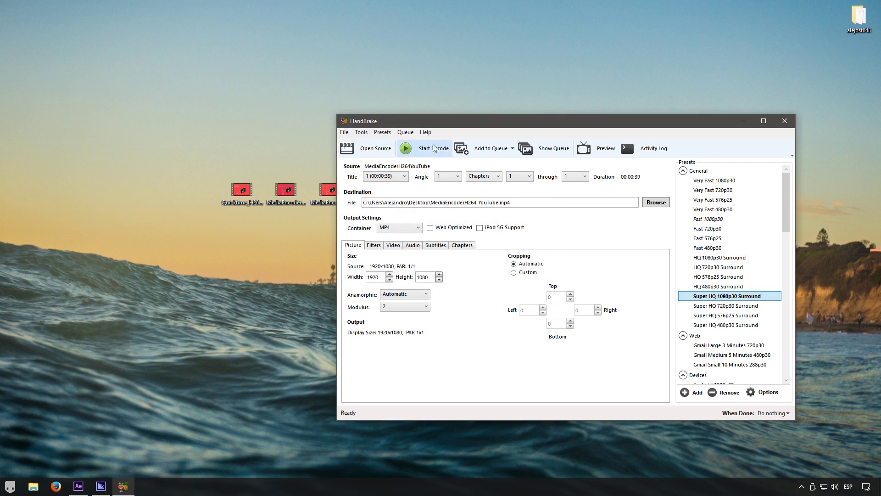
drag(457, 127, 531, 104)
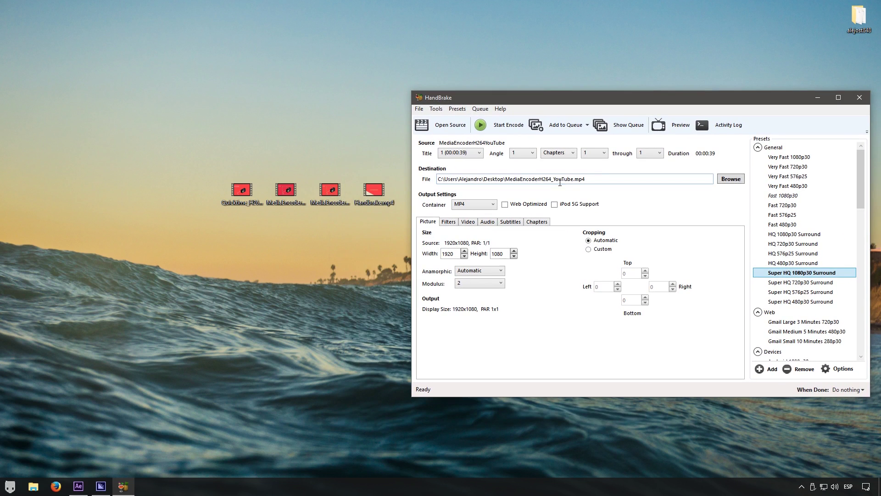
click(605, 178)
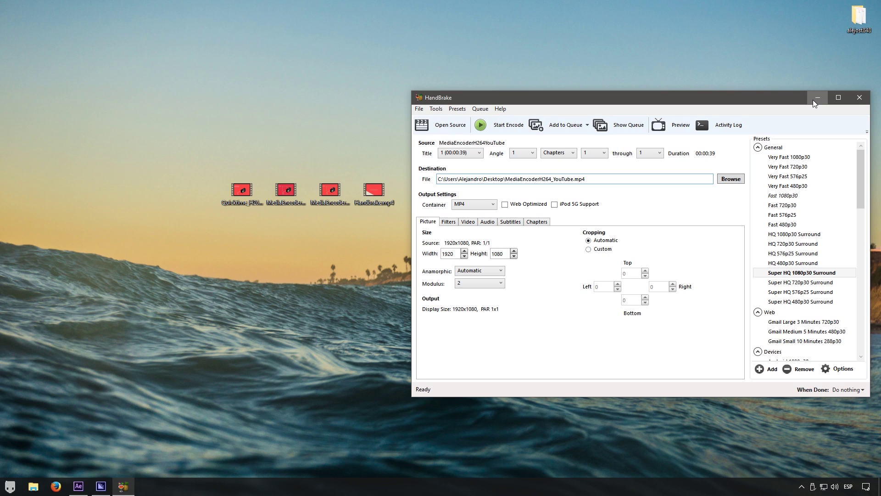
click(817, 99)
click(373, 190)
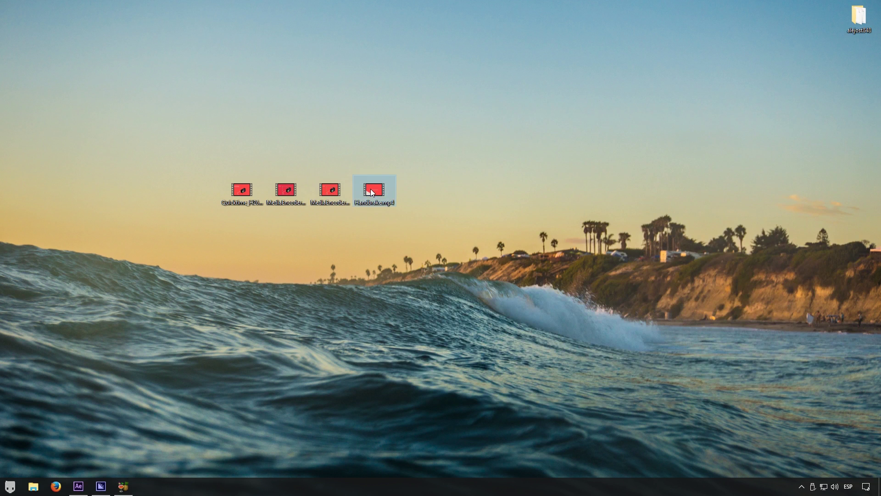